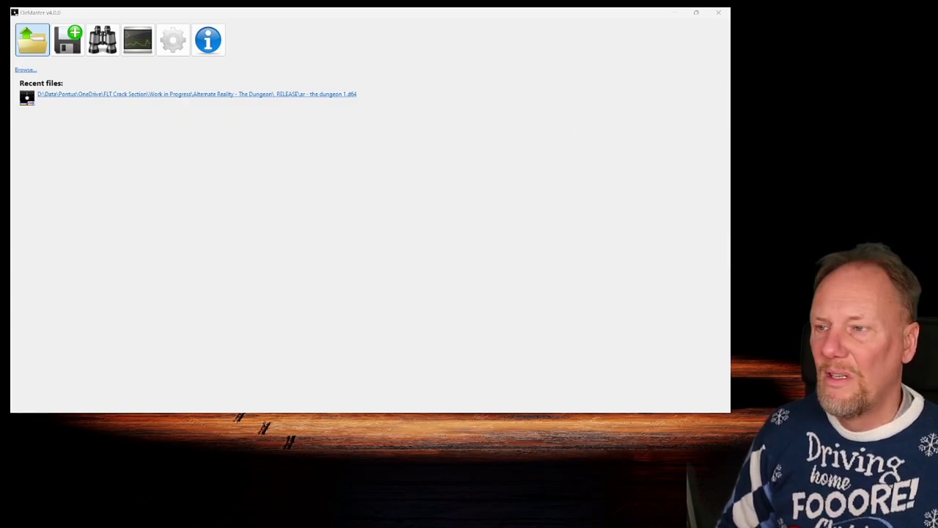
Step: Move the dungeon disk's directory window to the top-left and enlarge it to show 332 blocks free
left_click_drag(674, 106, 150, 31)
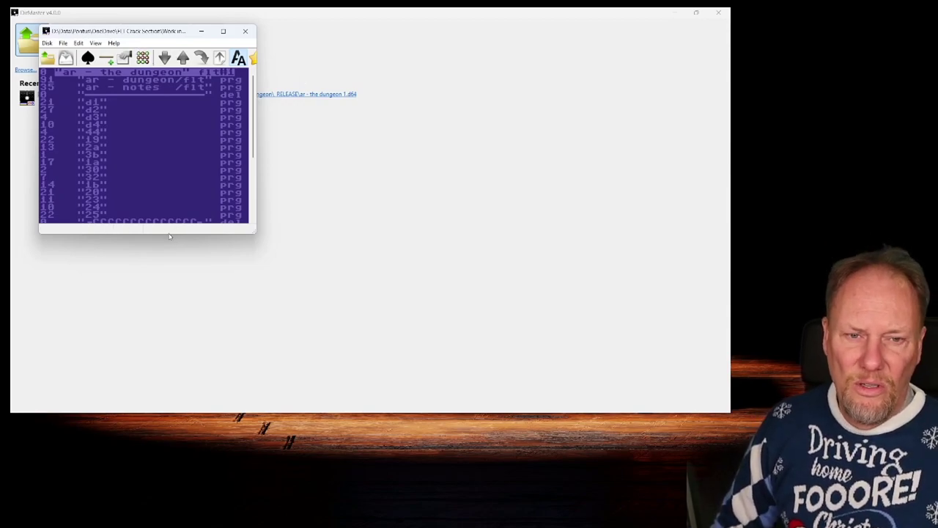
left_click_drag(169, 234, 169, 339)
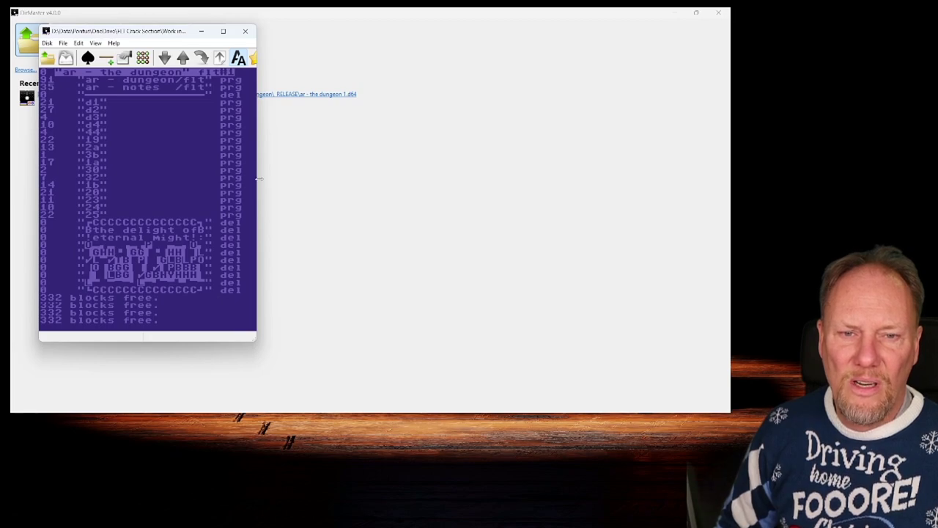
left_click_drag(257, 183, 359, 185)
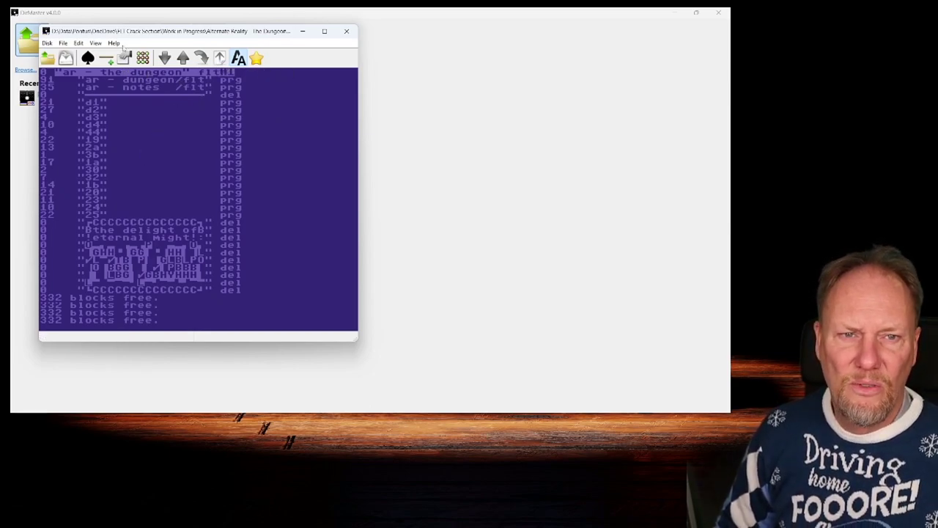
Step: Switch the listing to the uppercase PETSCII font so the FAIRLIGHT logo renders
left_click(96, 43)
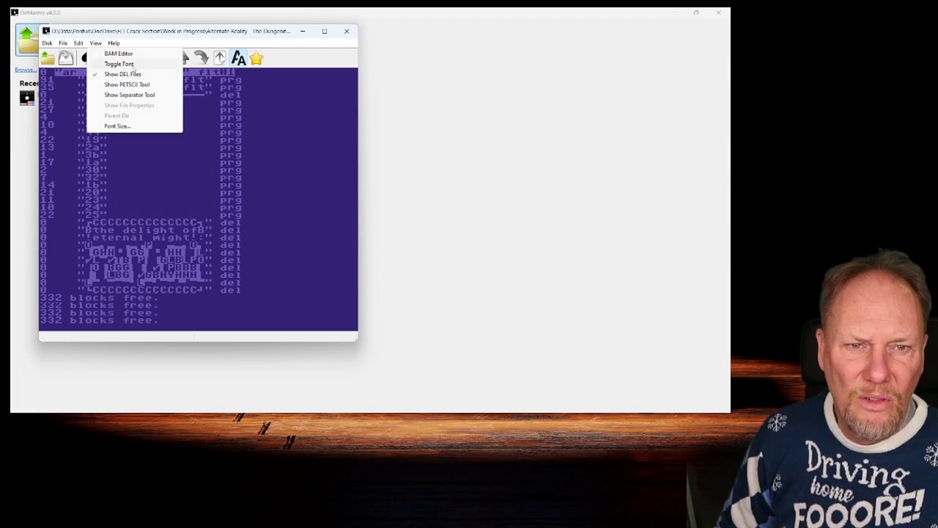
left_click(119, 64)
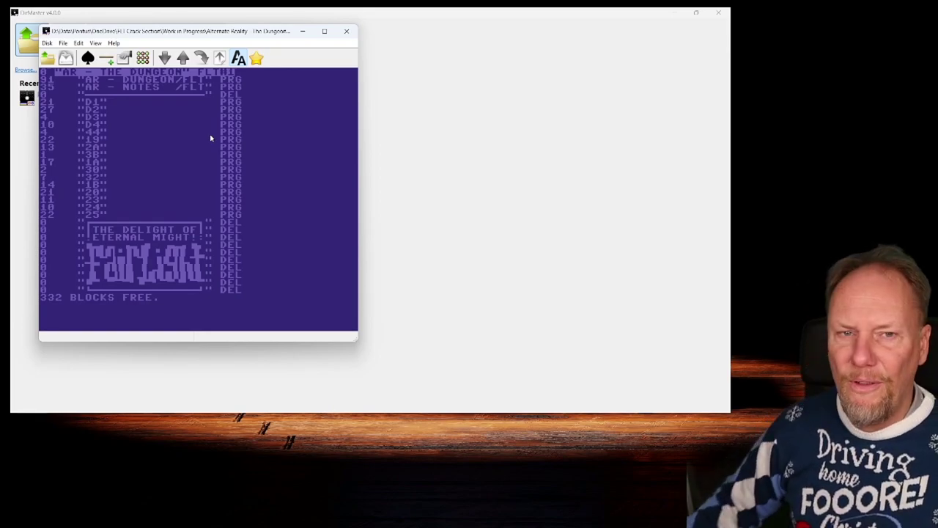
Step: Open the AR - NOTES file in the sprite viewer
right_click(134, 90)
mouse_move(185, 156)
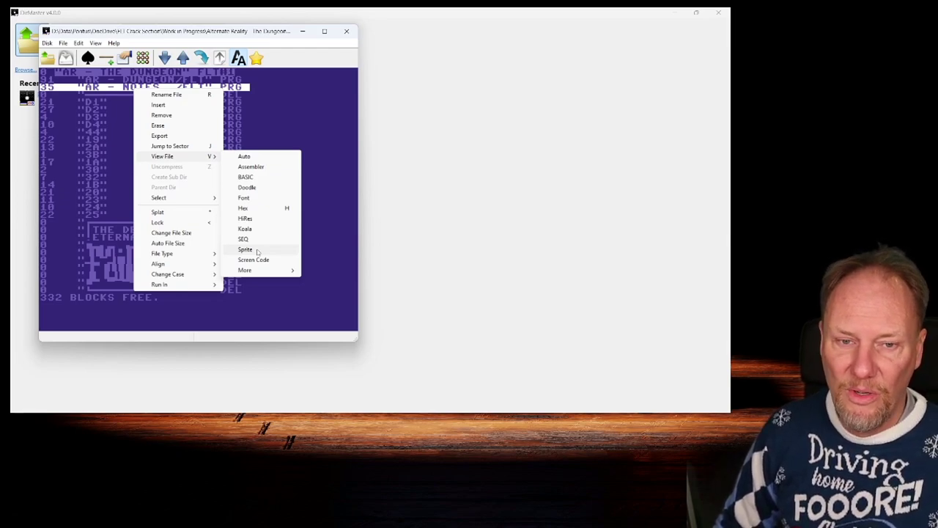
left_click(255, 249)
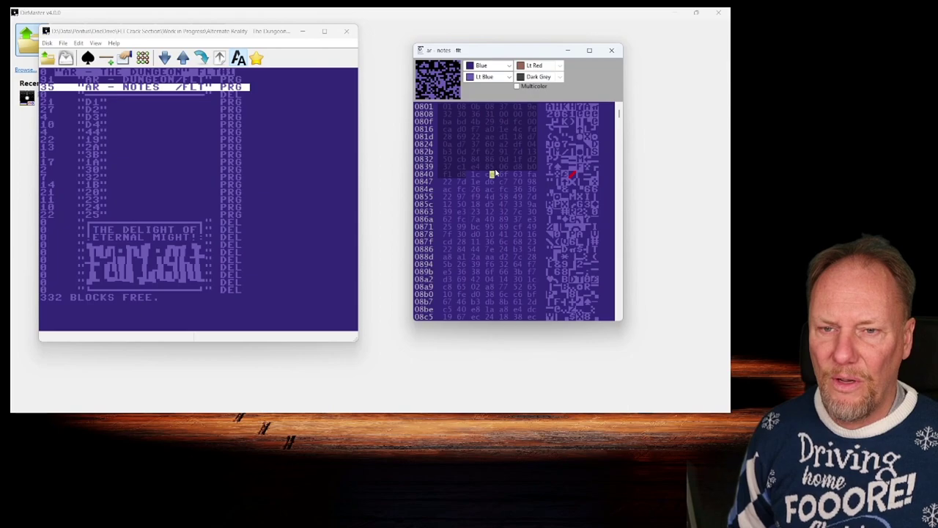
Step: Step through the AR - NOTES sprite rows, preview it in multicolour and hi-res, then close the viewer
key("Down")
key("Down")
key("Down")
key("Down")
key("Down")
key("Down")
key("Down")
key("Down")
key("Up")
key("Up")
key("Up")
key("Up")
key("Up")
key("Up")
key("Up")
key("Up")
key("Up")
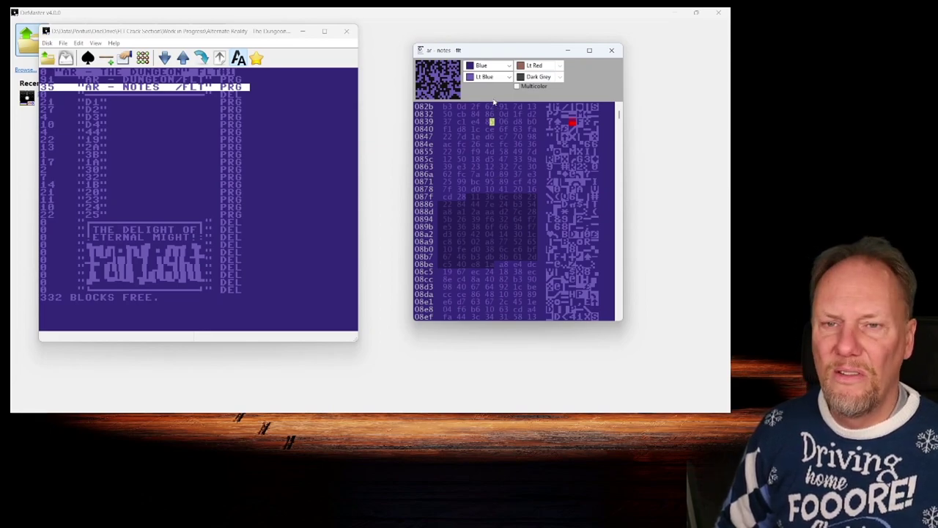
left_click(523, 87)
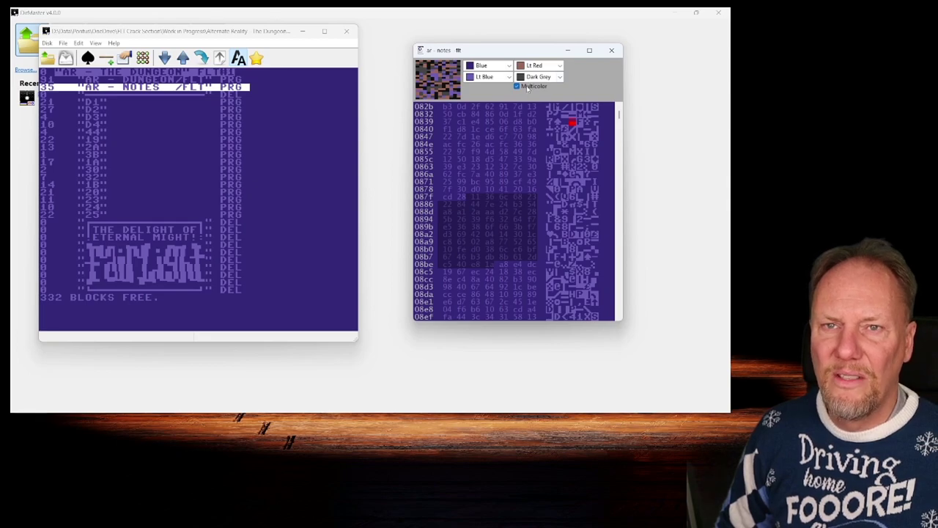
left_click(527, 87)
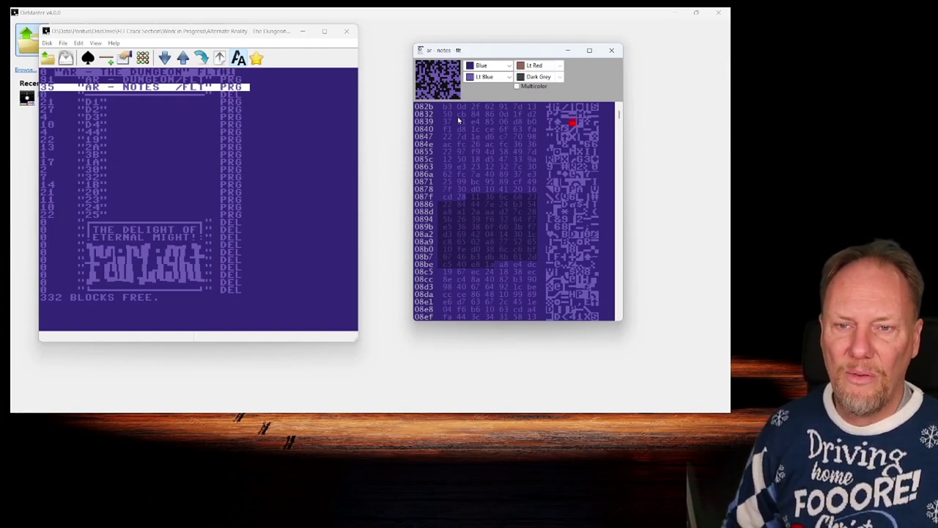
left_click(612, 51)
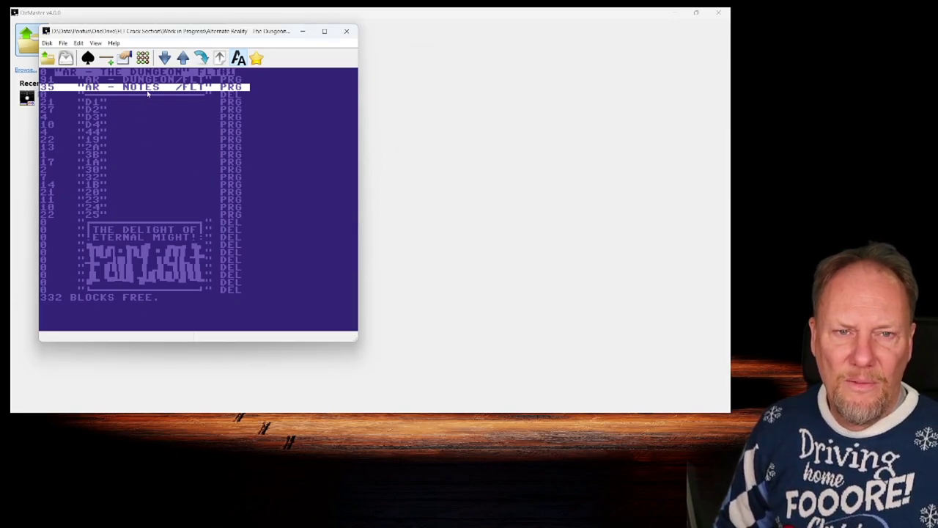
Step: Open AR - NOTES as a 6502 disassembly, lengthen its window and place it beside the directory
right_click(150, 88)
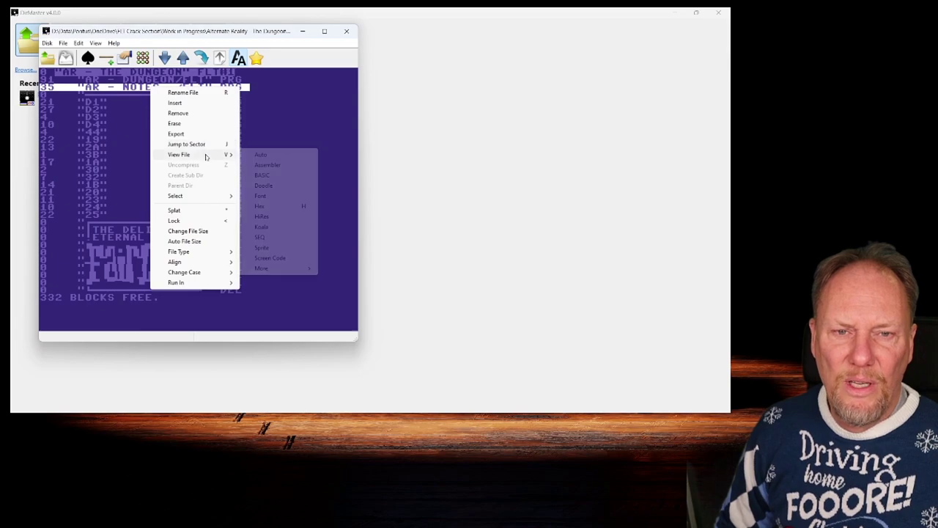
left_click(256, 166)
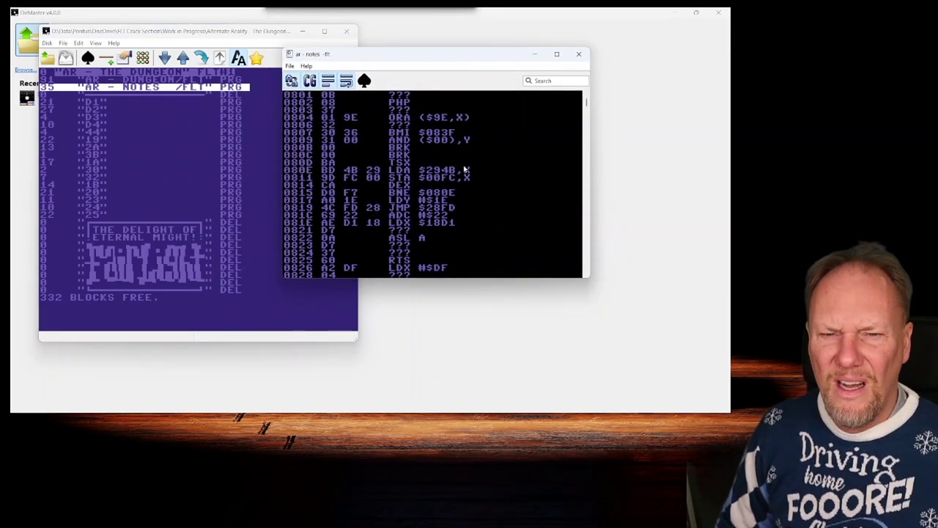
scroll(480, 176, "down", 4)
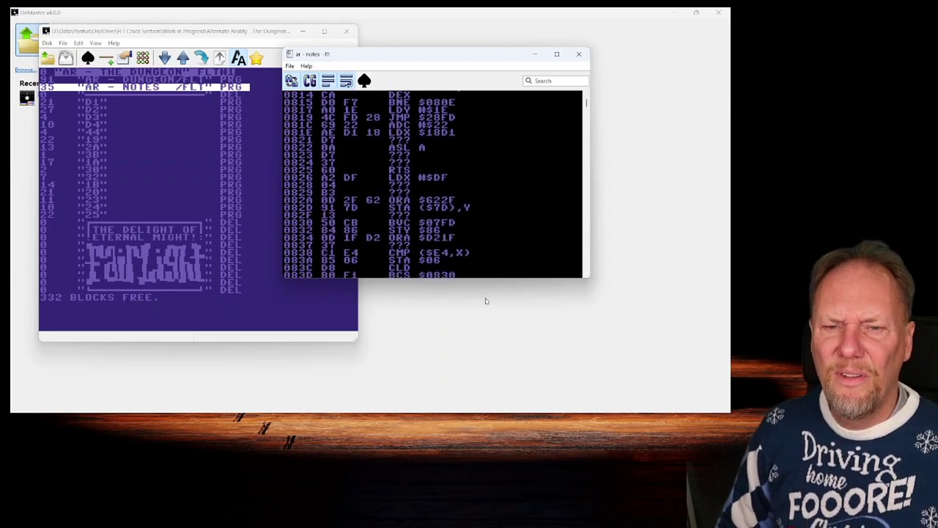
left_click_drag(480, 279, 480, 359)
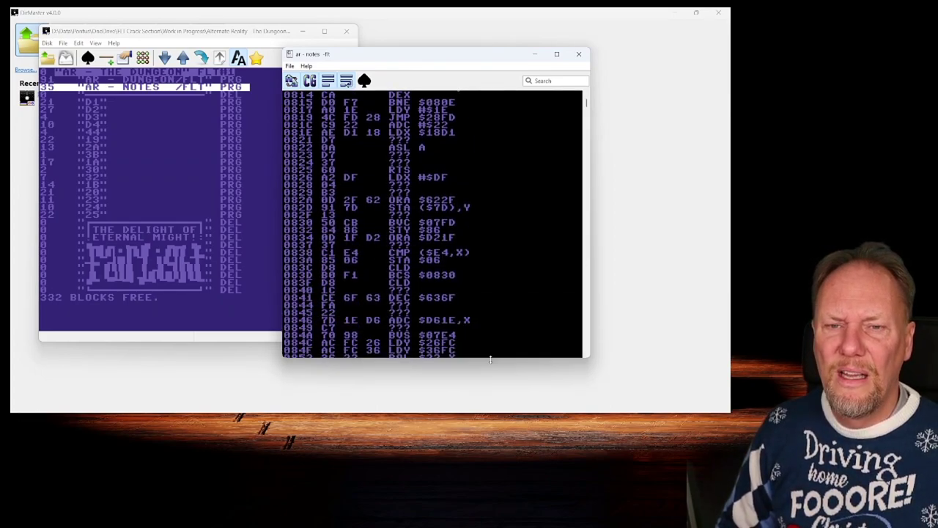
left_click_drag(447, 56, 530, 35)
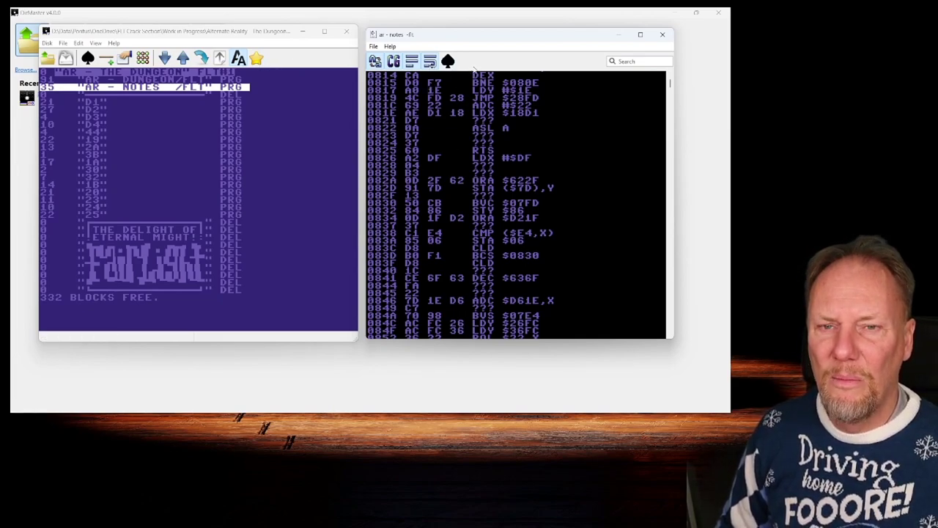
left_click(374, 61)
left_click(374, 62)
left_click(374, 61)
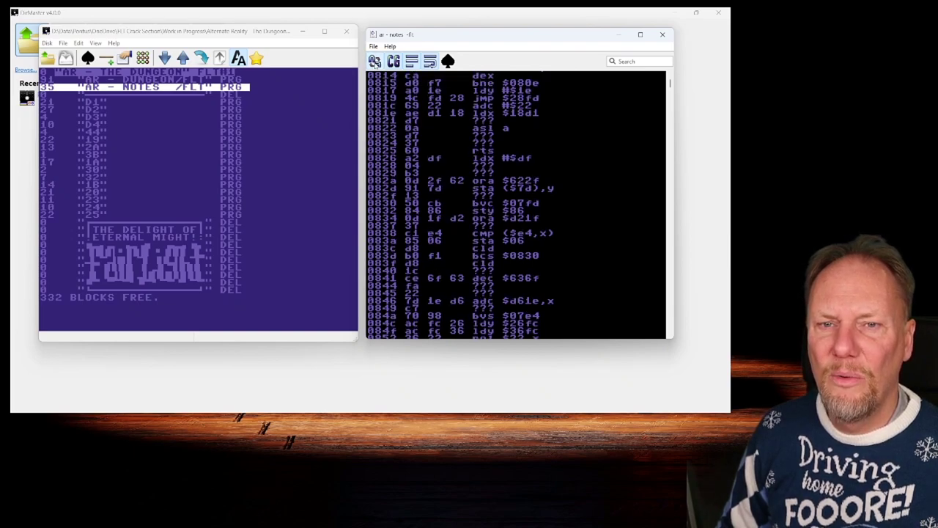
left_click(375, 62)
left_click(374, 62)
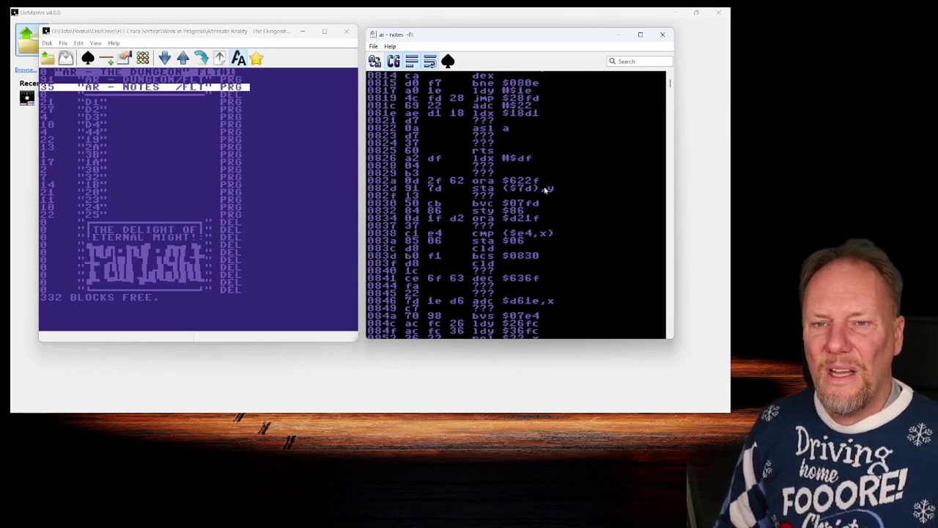
scroll(528, 198, "down", 10)
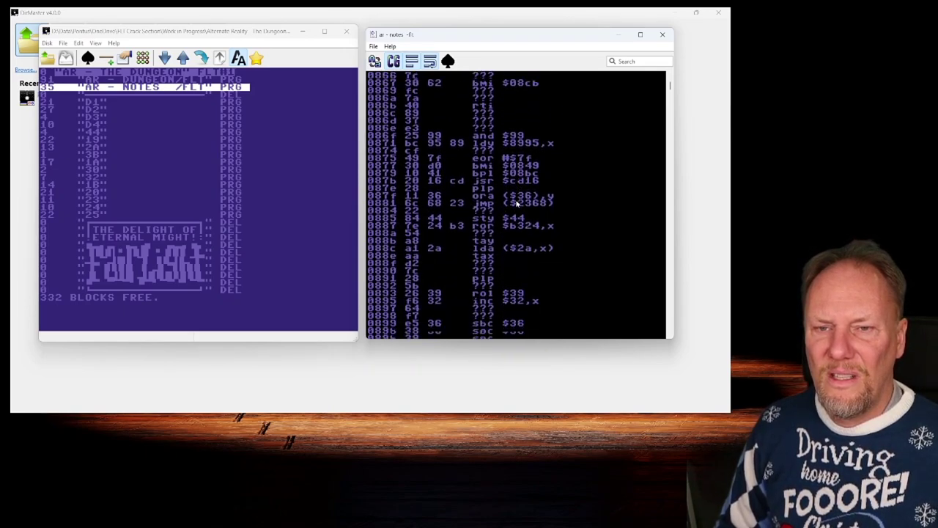
scroll(517, 204, "down", 5)
left_click_drag(370, 76, 479, 136)
right_click(480, 136)
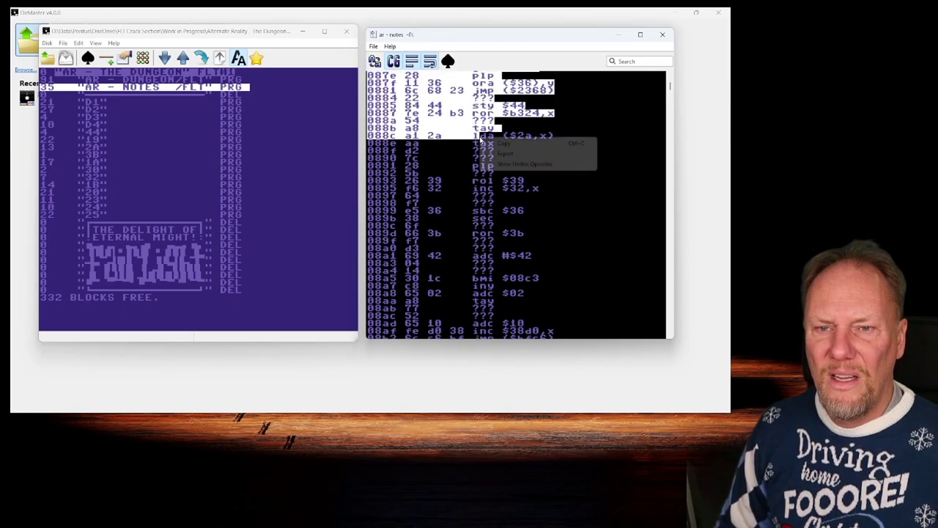
left_click(452, 155)
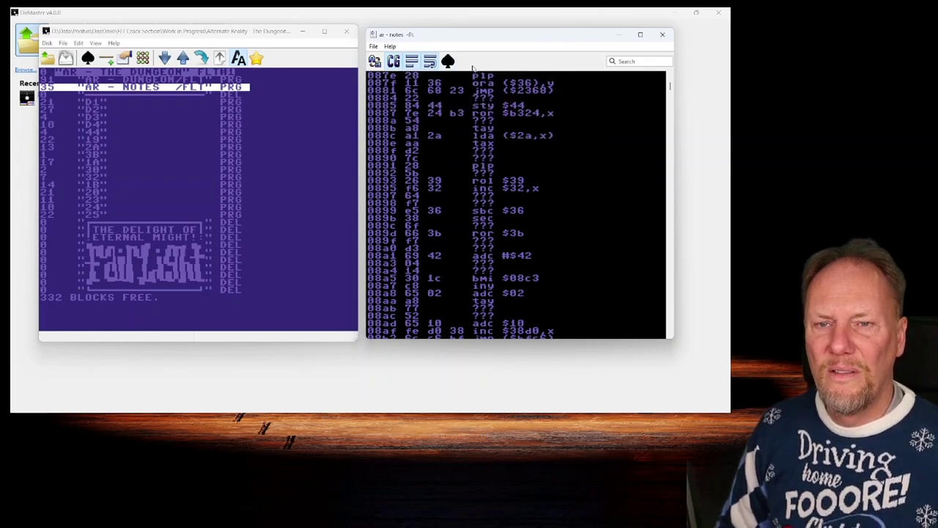
Step: View AR - NOTES as a hex dump and put the cursor on byte 97 at 0946
right_click(150, 88)
mouse_move(200, 161)
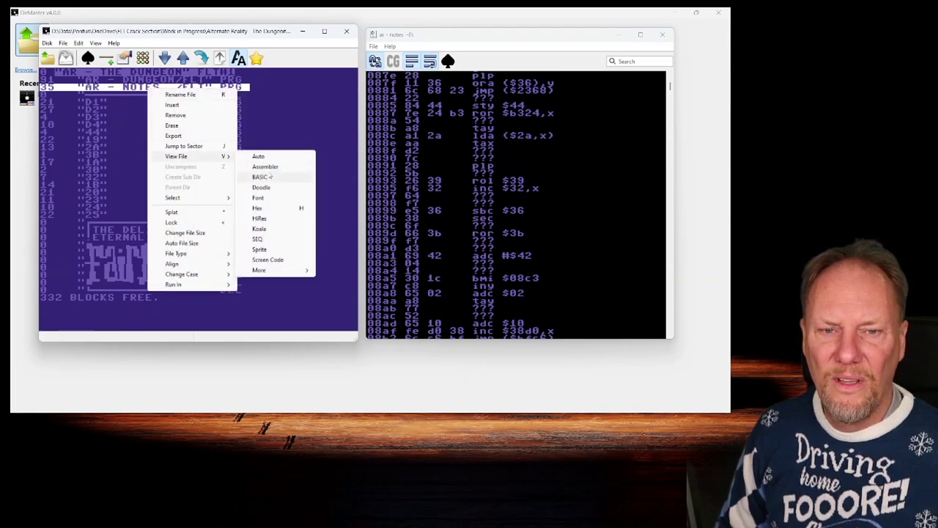
left_click(281, 211)
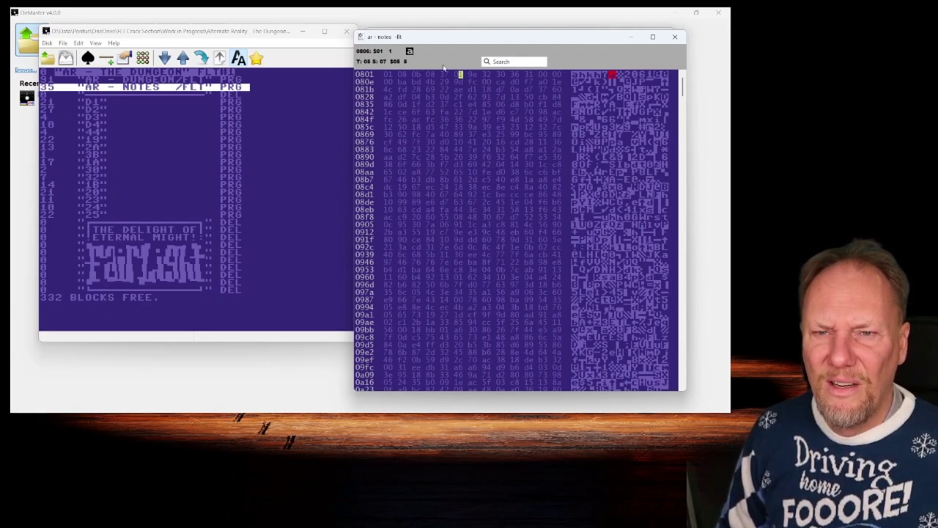
left_click(385, 262)
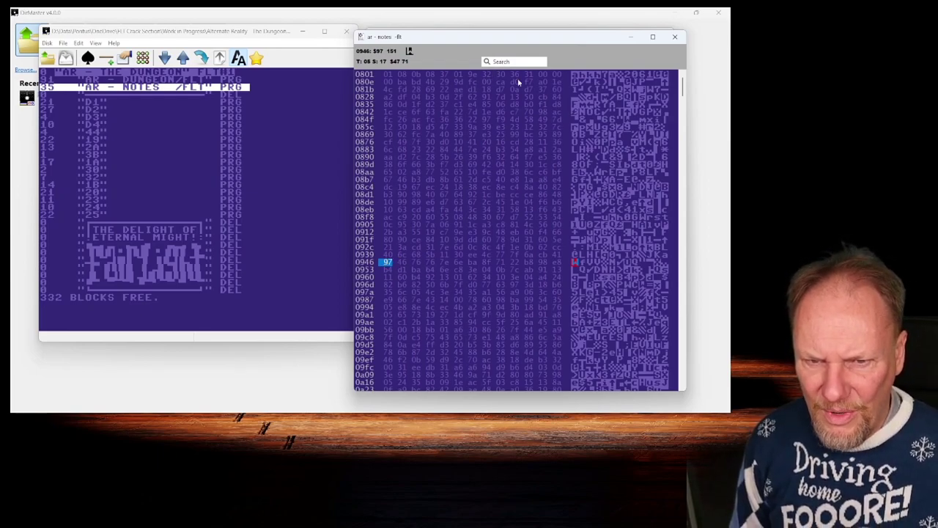
Step: Search the hex view from the file start for bytes 21 3a, matching at 092c
type("2")
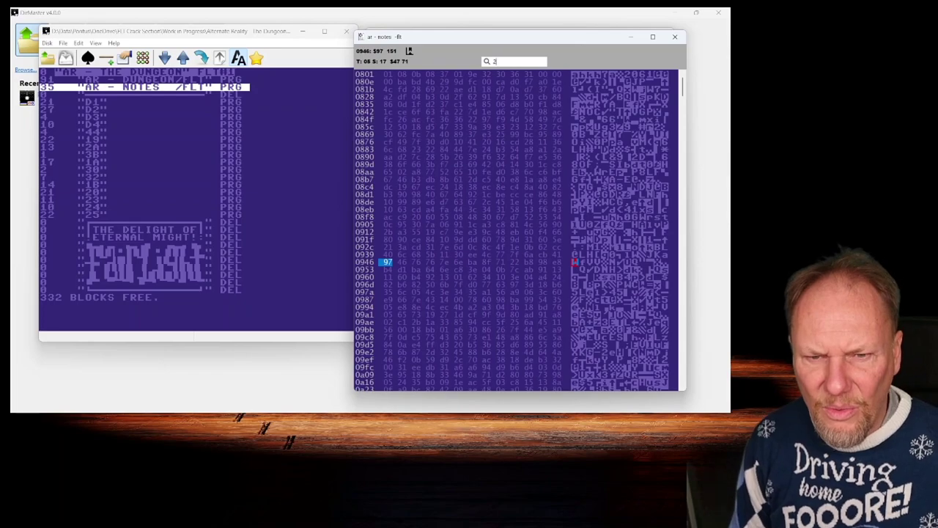
type("1")
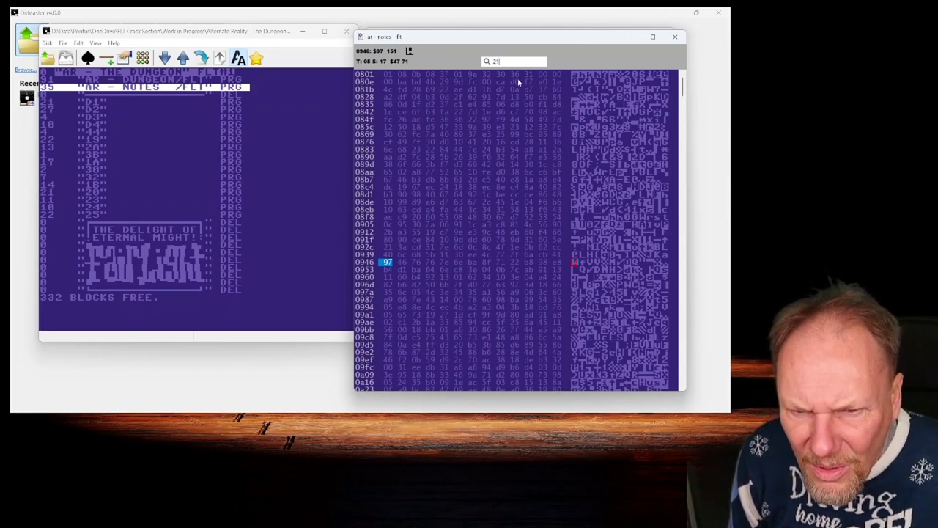
type(" 3a")
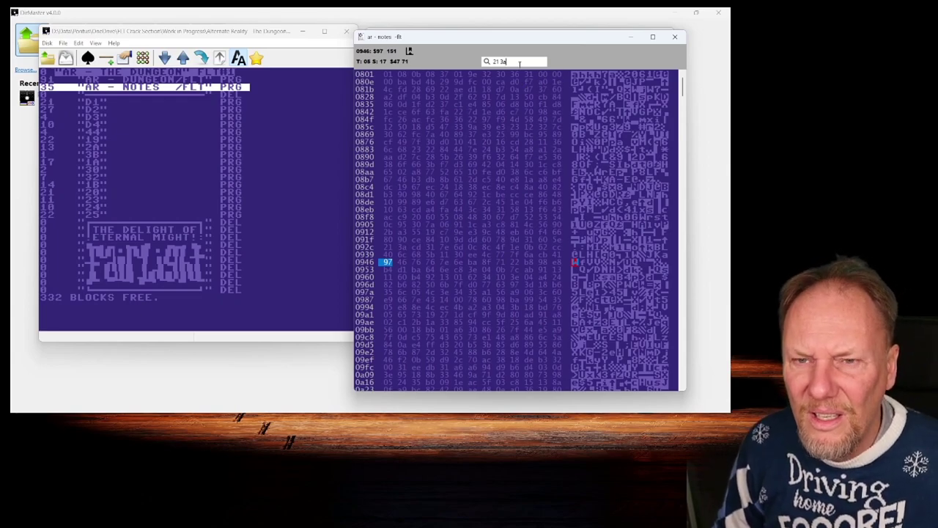
left_click(402, 74)
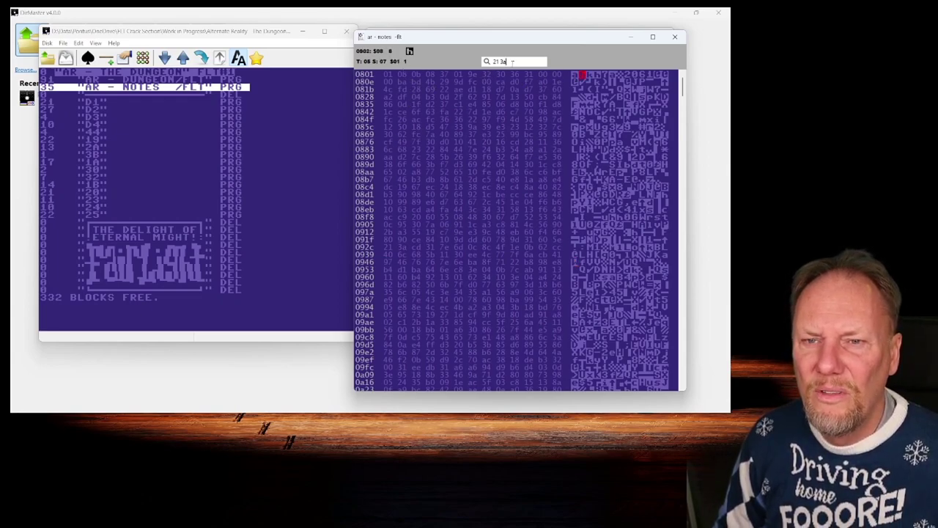
key("Return")
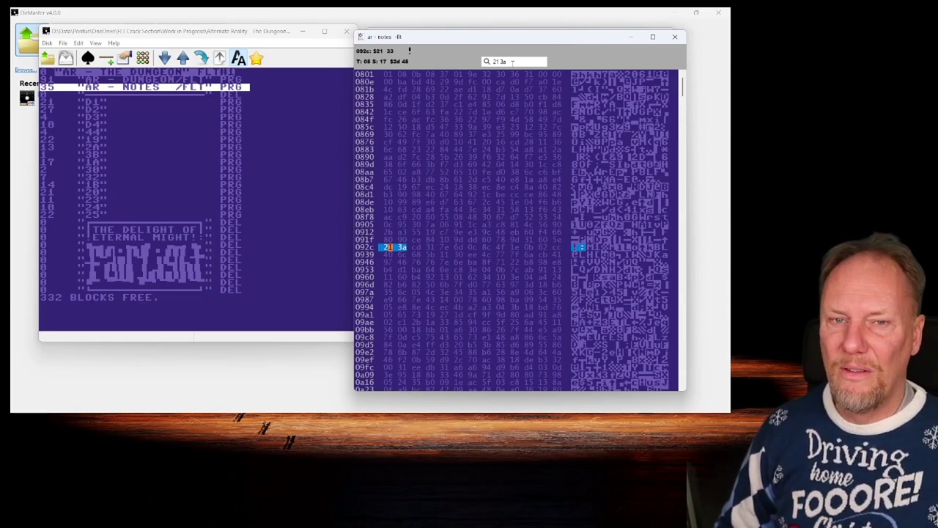
Step: Close the hex view, then bring the track/sector block map into view and widen it
left_click(675, 36)
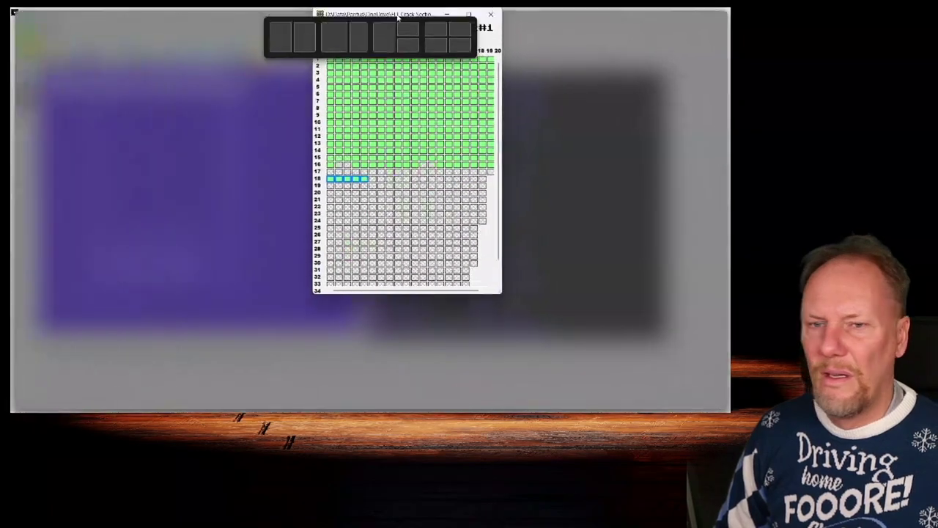
left_click_drag(392, 57, 443, 91)
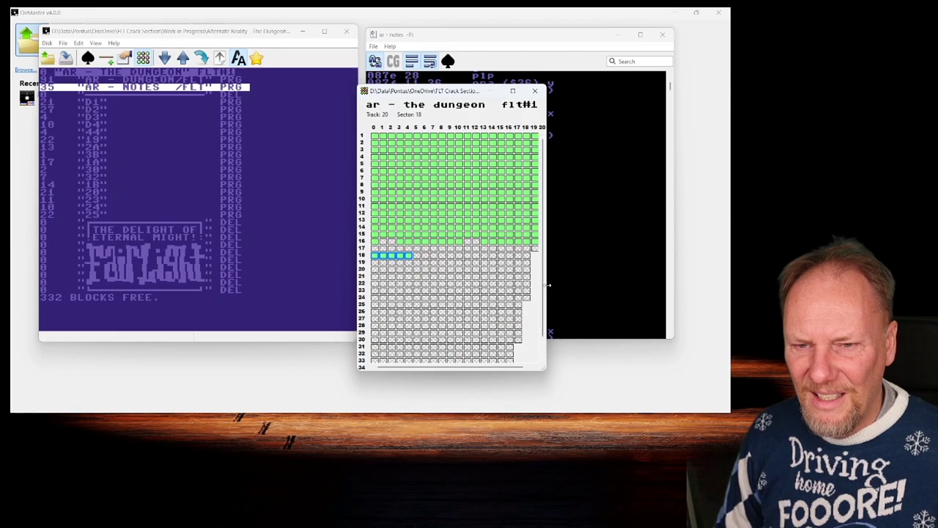
left_click_drag(547, 284, 576, 284)
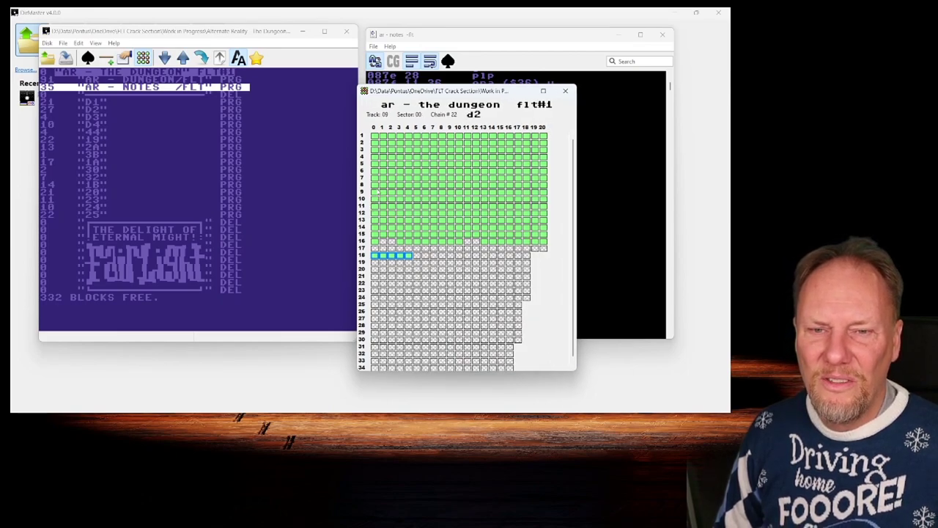
Step: Open track 18 sector 0 in the sector editor with track and sector numbers in decimal
left_click(375, 258)
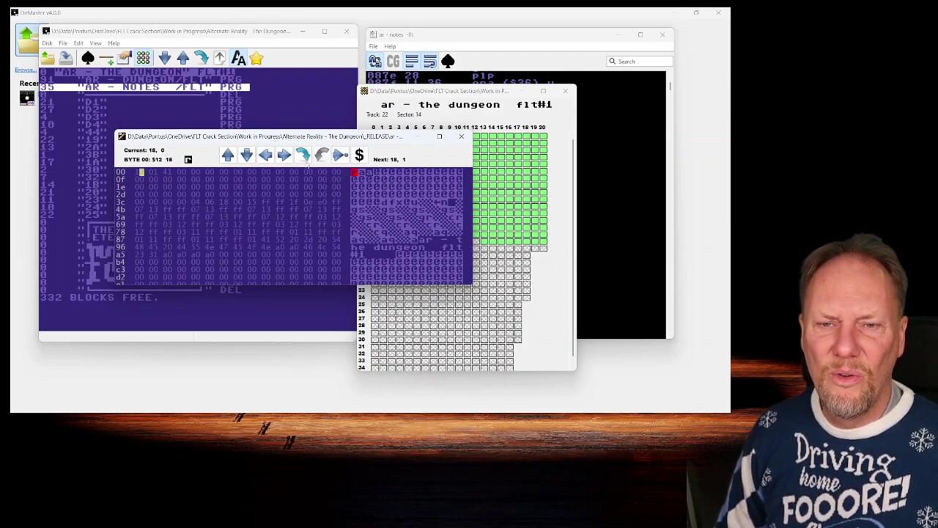
left_click(359, 155)
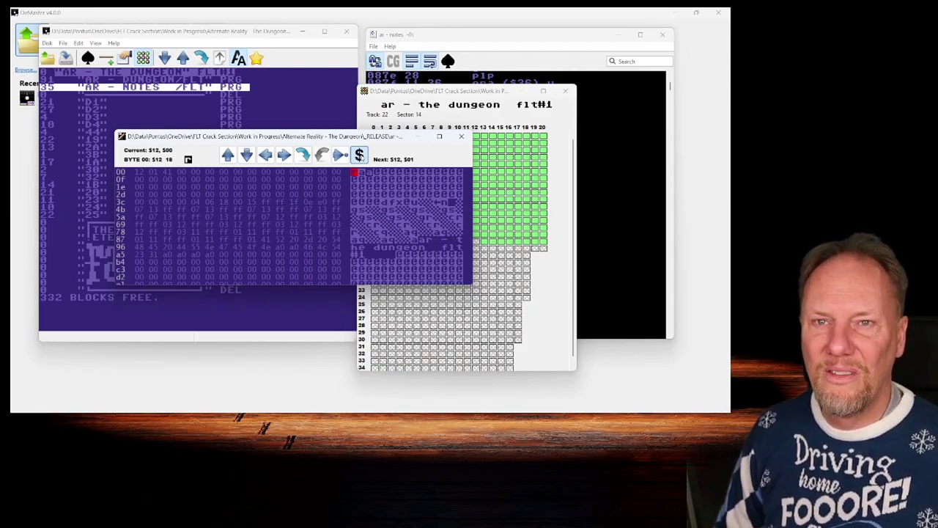
left_click(360, 155)
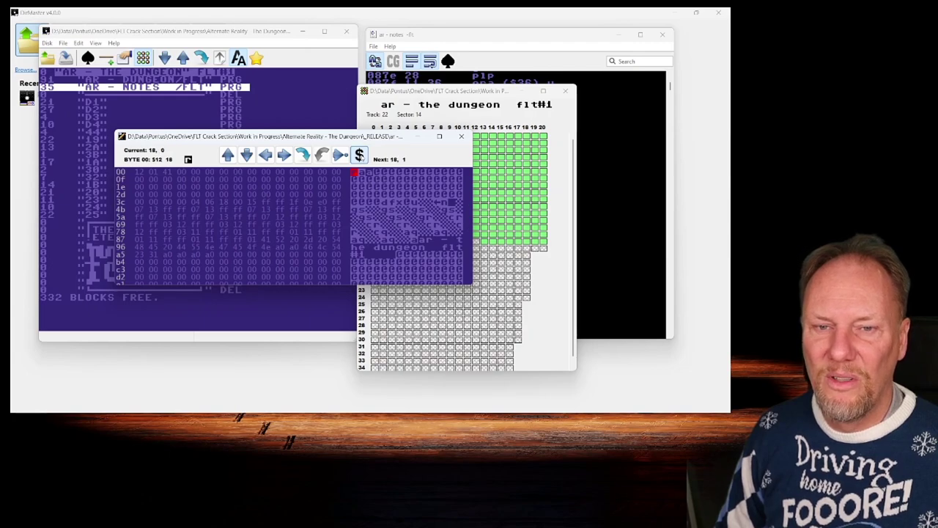
left_click(360, 156)
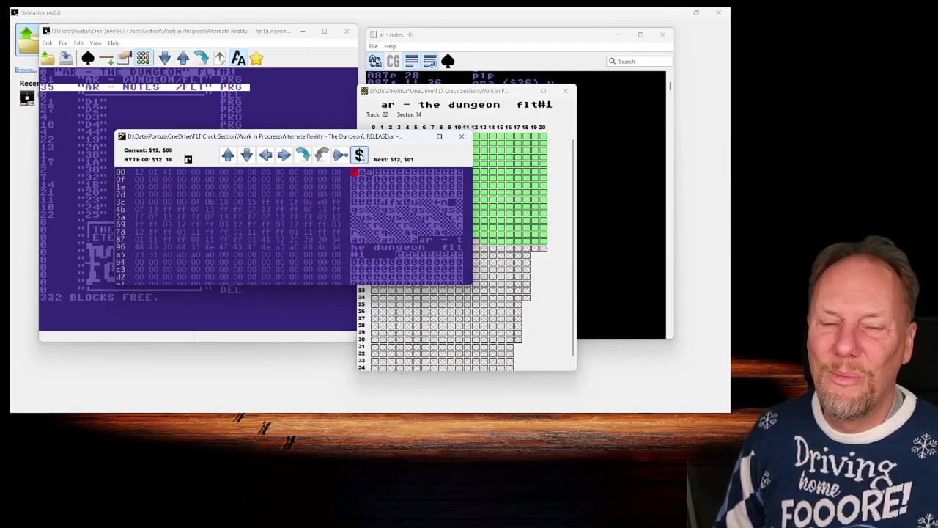
left_click(360, 156)
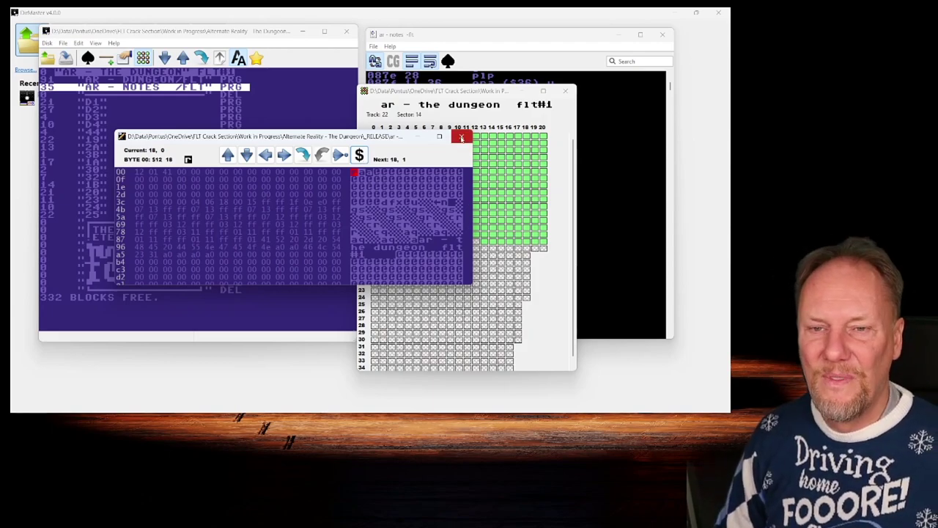
Step: Close the track 18 sector editor window
left_click(462, 138)
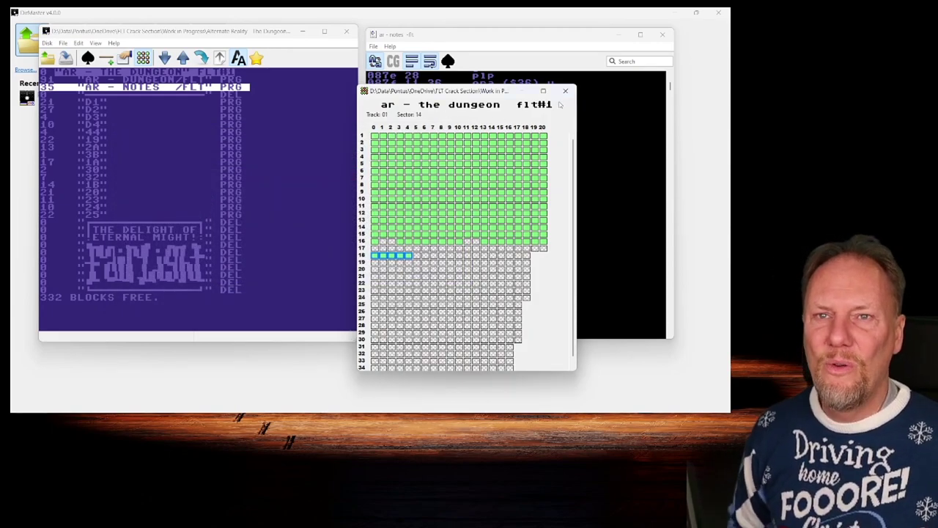